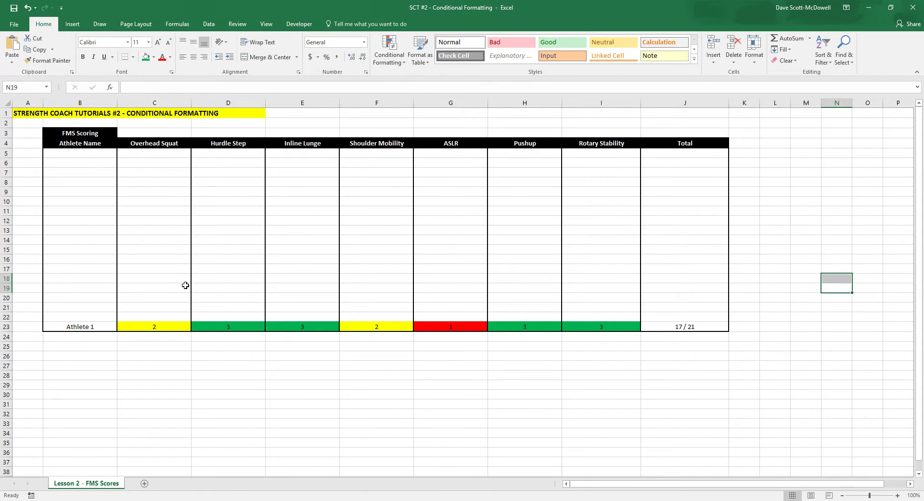
Examine the colour-coded sample athlete row 23, its total formula, and the empty FMS scoring table above it
left_click_drag(67, 325, 687, 324)
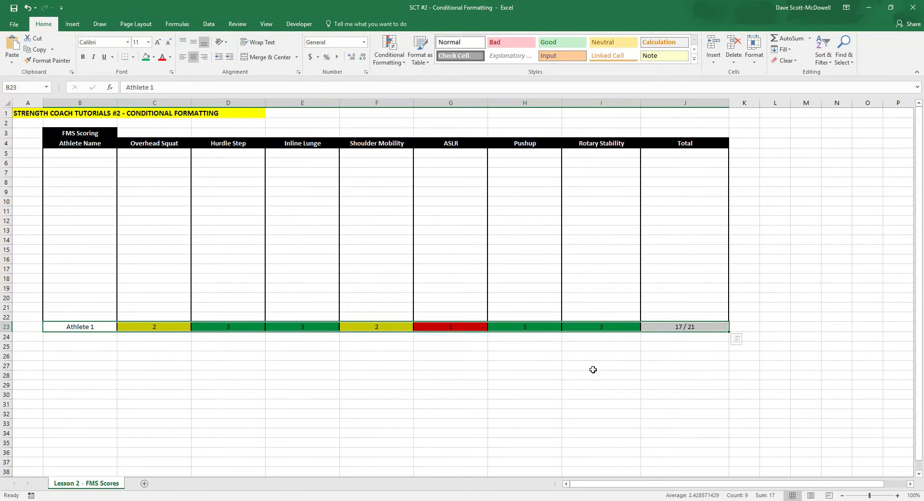
left_click(239, 385)
left_click(154, 329)
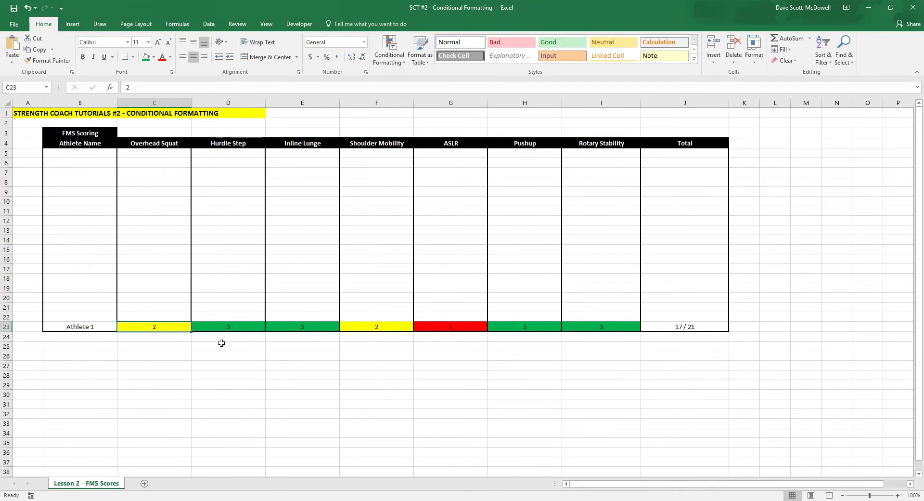
left_click(225, 330)
left_click(344, 351)
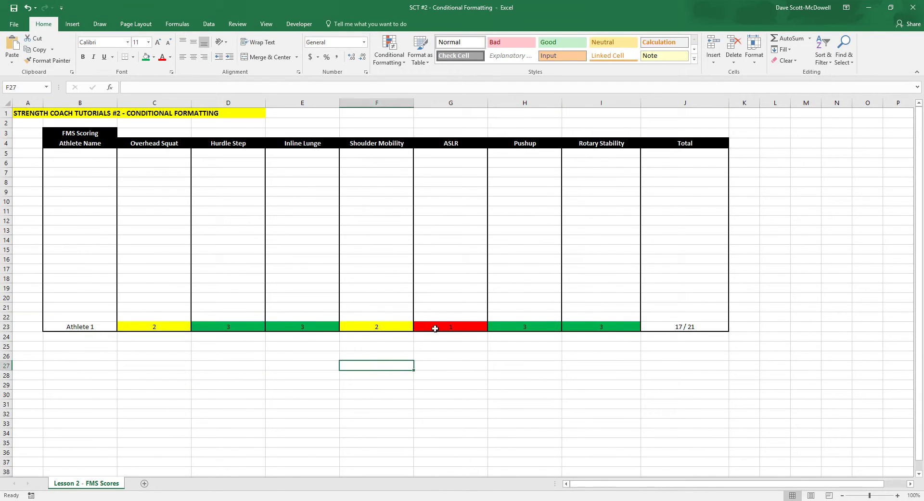
left_click(437, 326)
left_click(700, 324)
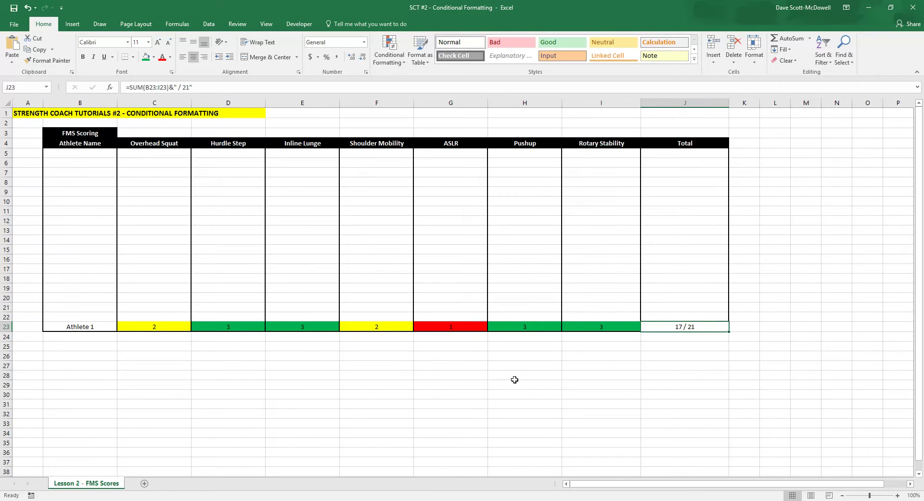
left_click(294, 393)
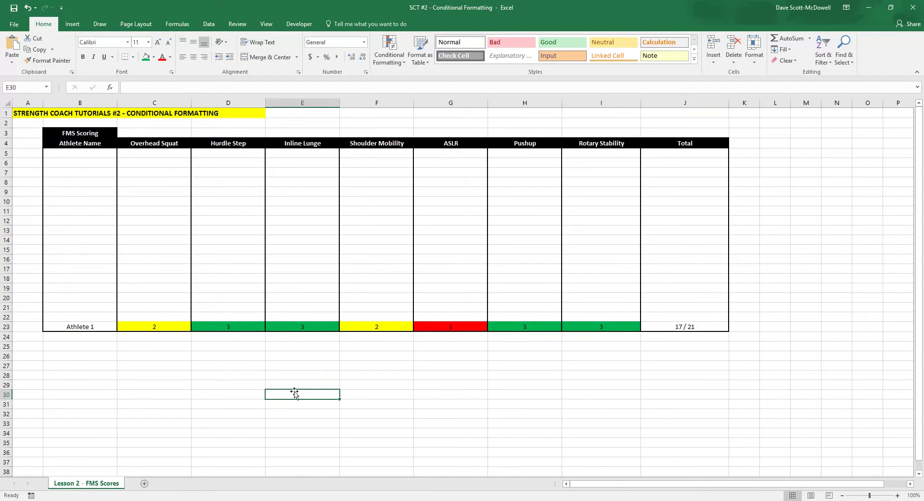
left_click(365, 376)
left_click(512, 404)
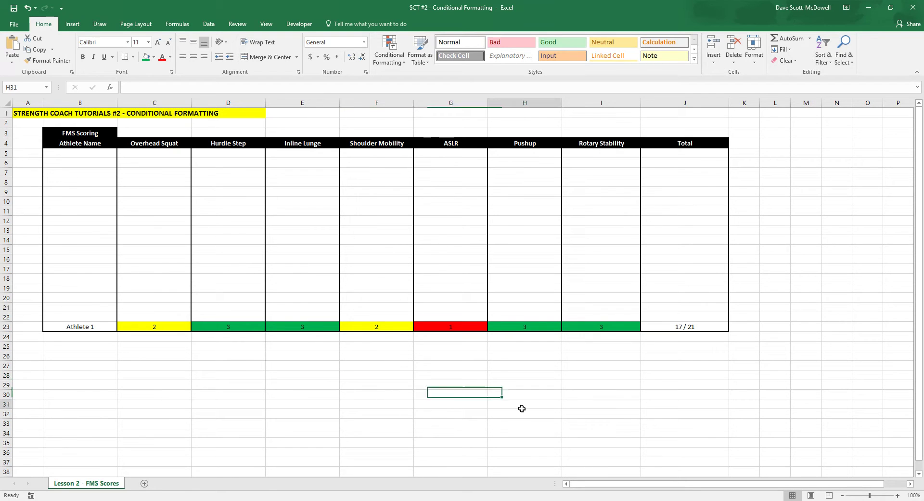
left_click_drag(71, 131, 713, 315)
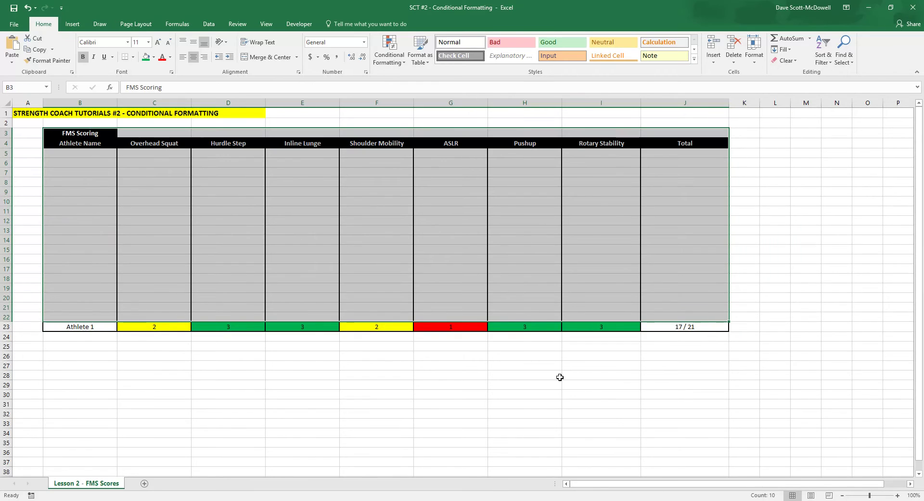
left_click(200, 375)
Enter Athlete 1, Athlete 2 and Athlete 3 as the athlete names in B5:B7
left_click(68, 152)
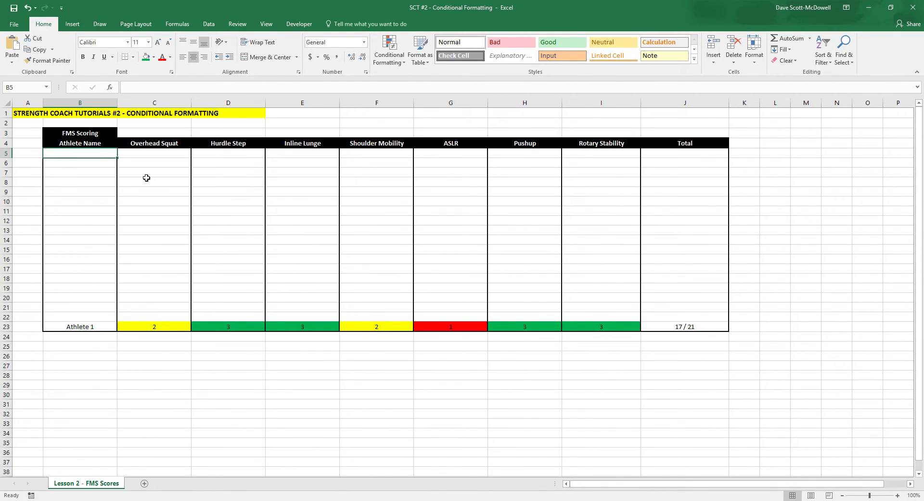
type("Athle")
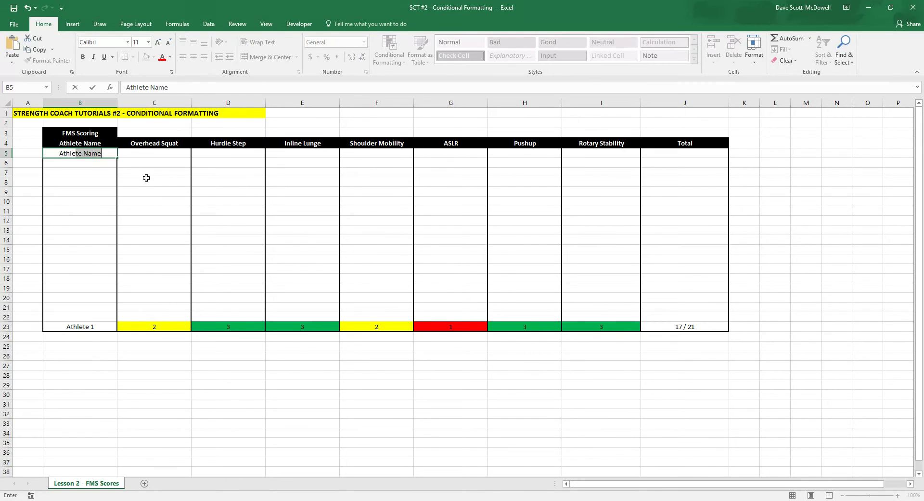
type("te 1")
key("Return")
type("Athle")
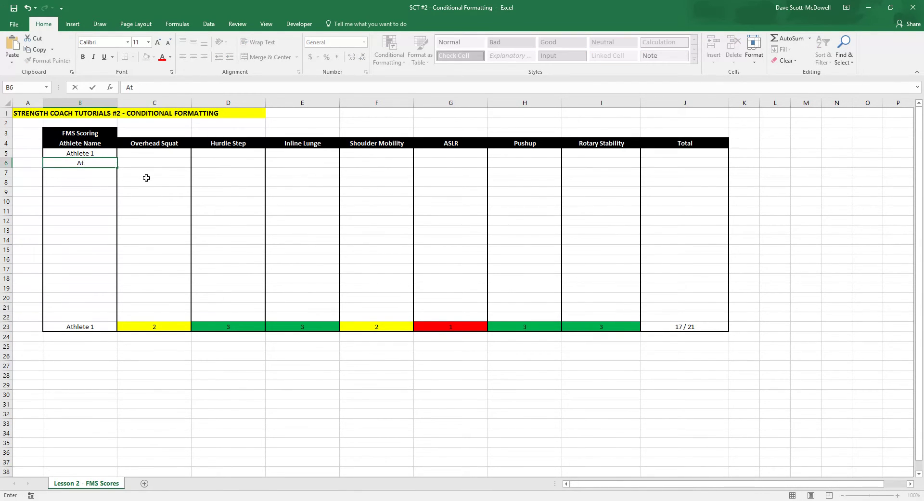
type("te 2")
key("Return")
type("Athlete 3")
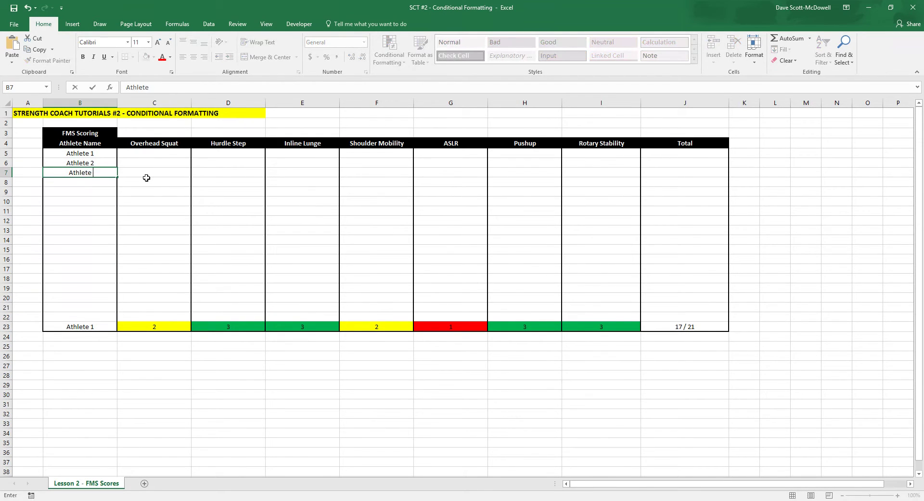
key("Return")
left_click(193, 203)
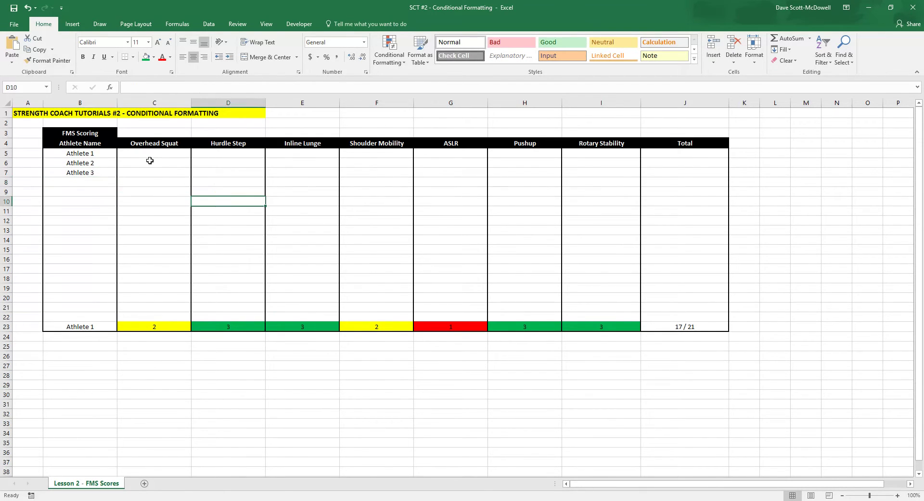
Apply list data validation with the source values 0, 1, 2, 3 to the score cells C5:I22
left_click_drag(147, 151, 587, 316)
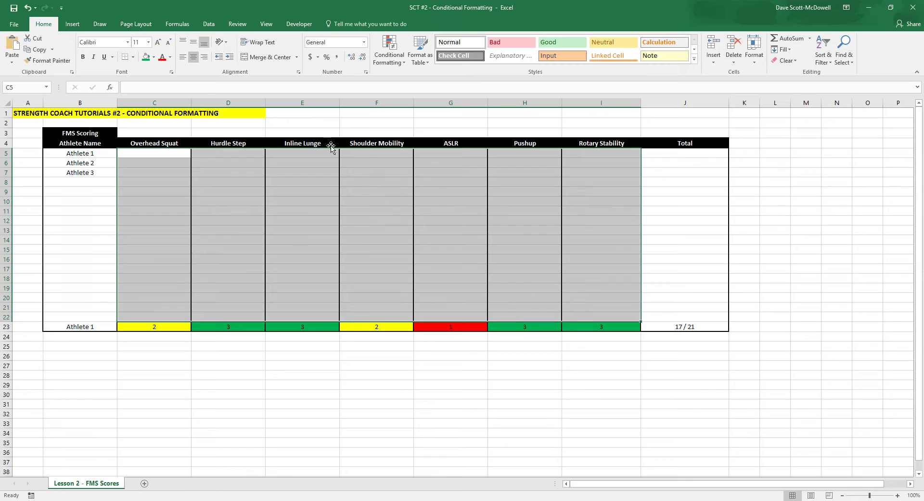
left_click(210, 24)
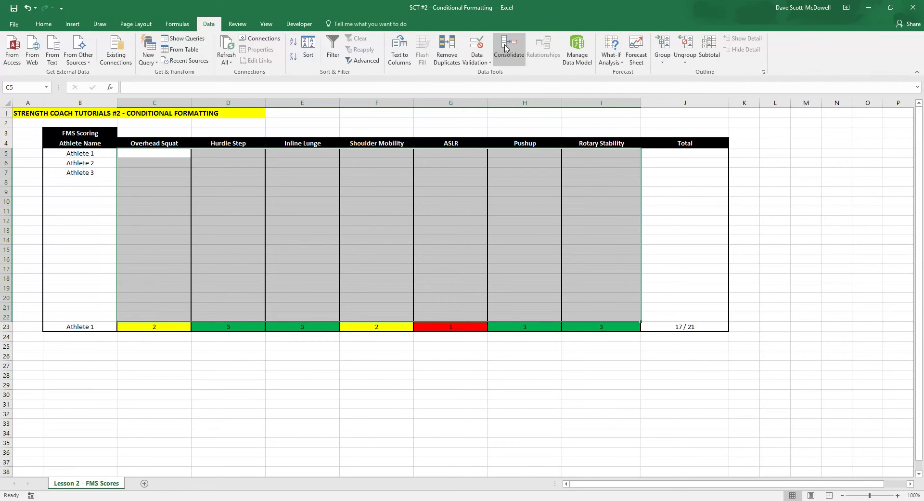
left_click(488, 56)
left_click(487, 72)
left_click(650, 164)
left_click(588, 192)
left_click(640, 204)
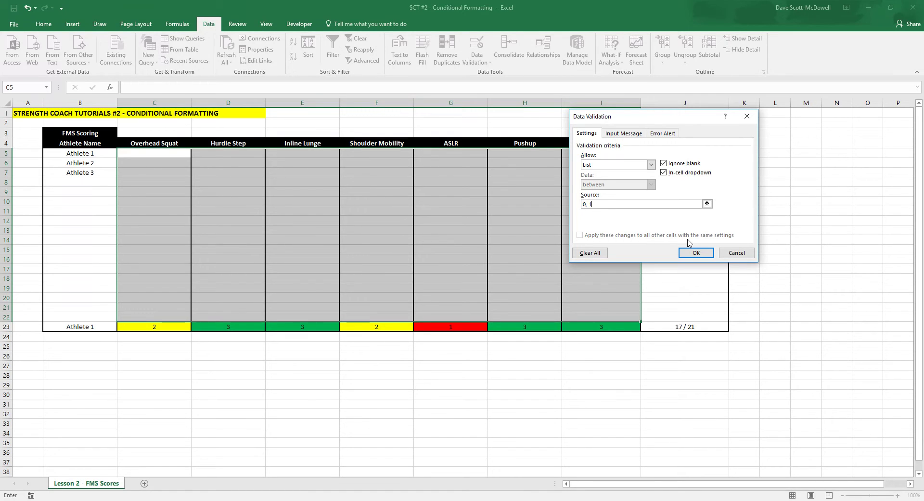
type("2, 3")
left_click(693, 252)
left_click(363, 194)
Test the Overhead Squat score lists by choosing 0 for Athlete 2 and 1 for Athlete 3, and clear both cells
left_click(183, 183)
left_click(181, 163)
left_click(196, 163)
left_click(188, 171)
left_click(189, 172)
left_click(195, 172)
left_click(189, 186)
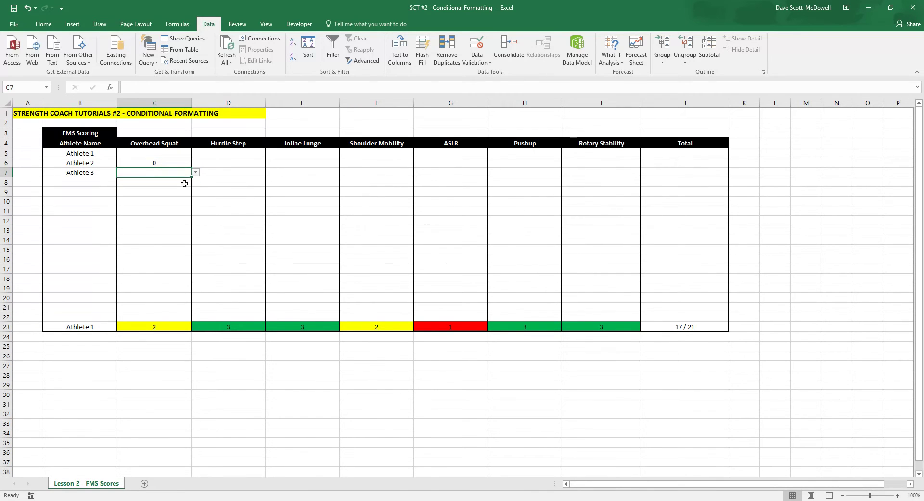
left_click_drag(168, 164, 168, 175)
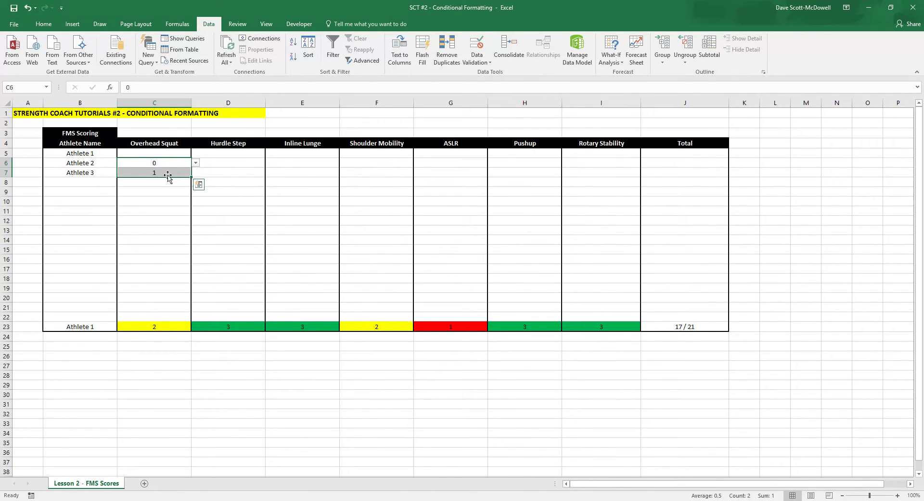
key("Delete")
left_click(305, 221)
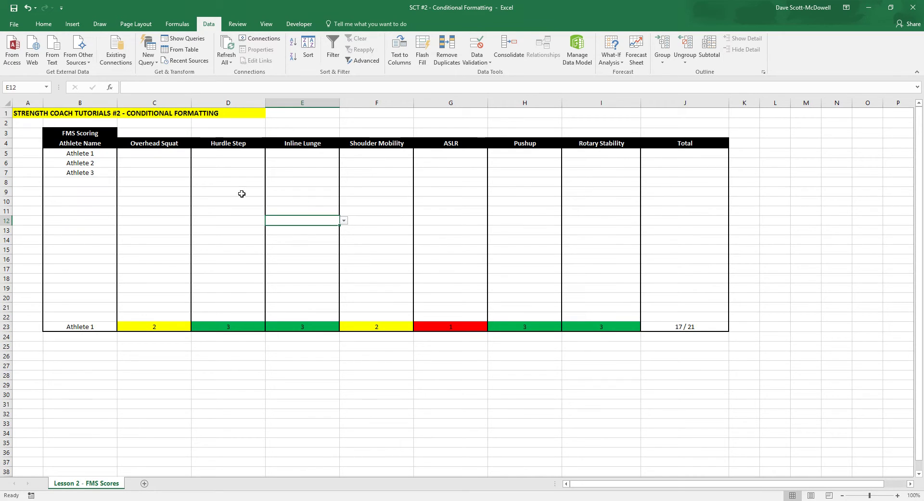
left_click(225, 193)
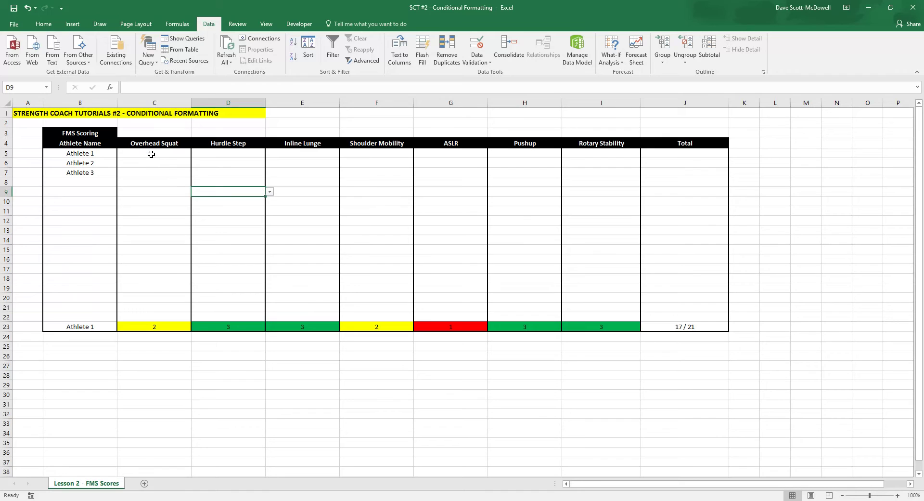
left_click(181, 209)
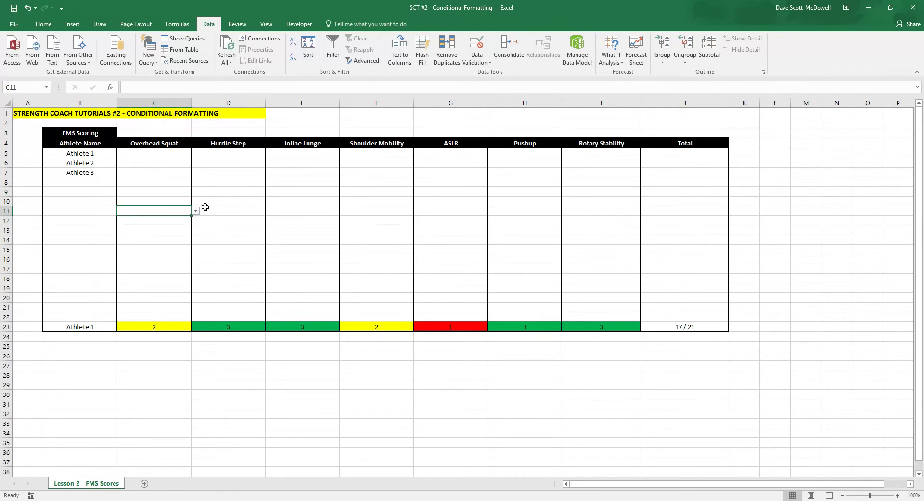
Start a new conditional formatting rule for the score cells C5:I22 with the 3-Color Scale format style
left_click(164, 153)
left_click_drag(163, 153, 592, 318)
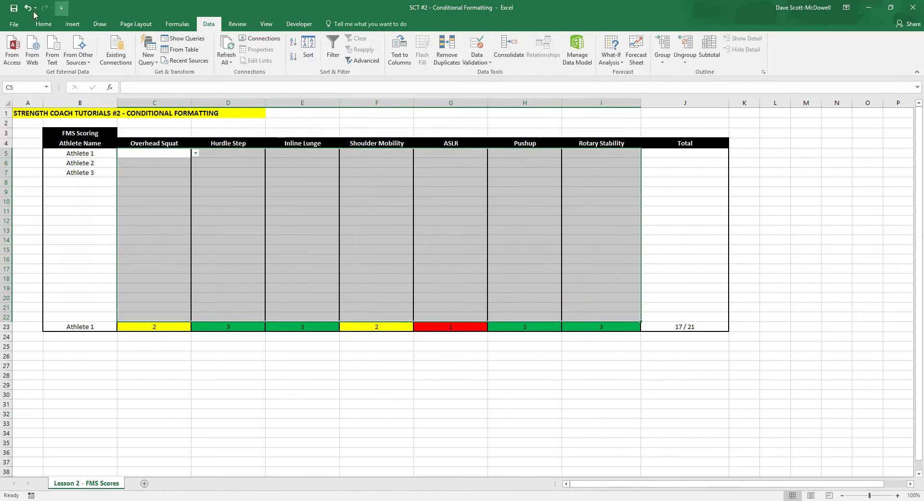
left_click(44, 24)
left_click(402, 66)
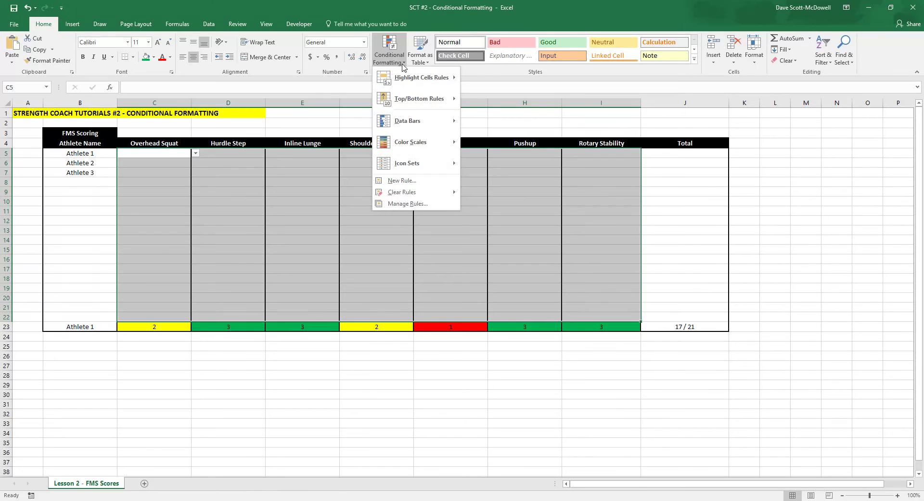
left_click(404, 181)
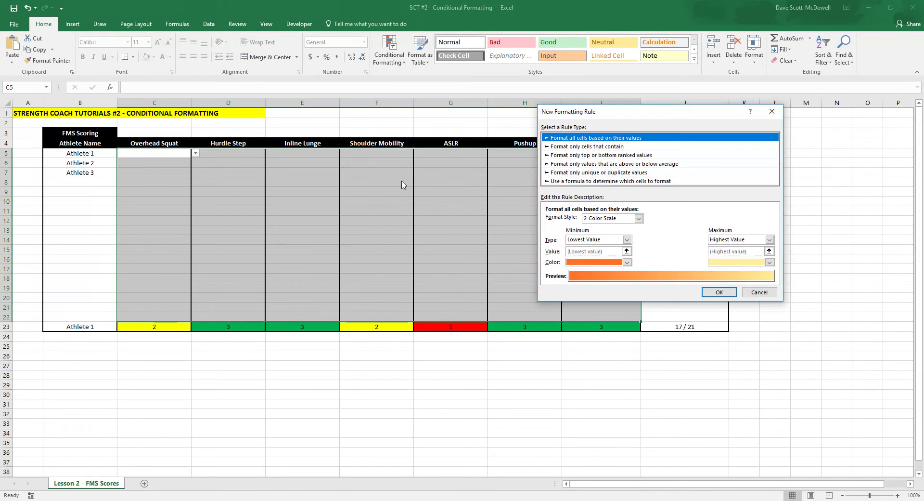
left_click(639, 219)
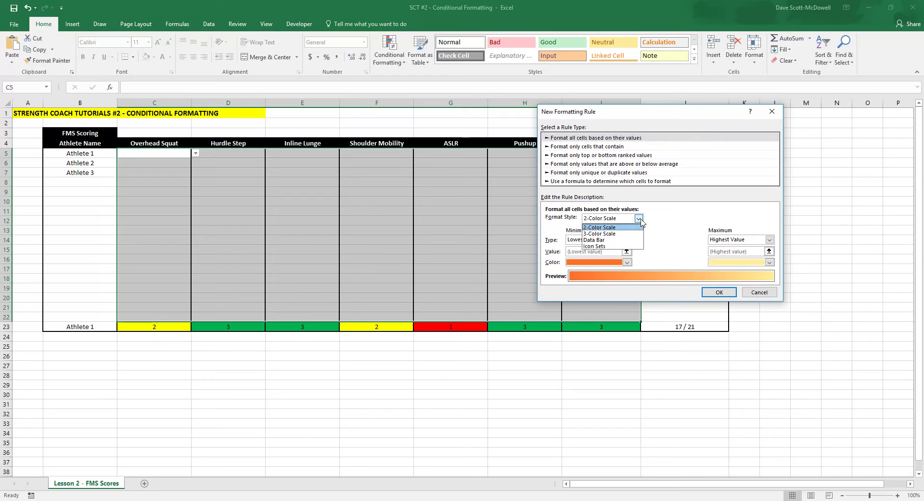
left_click(620, 234)
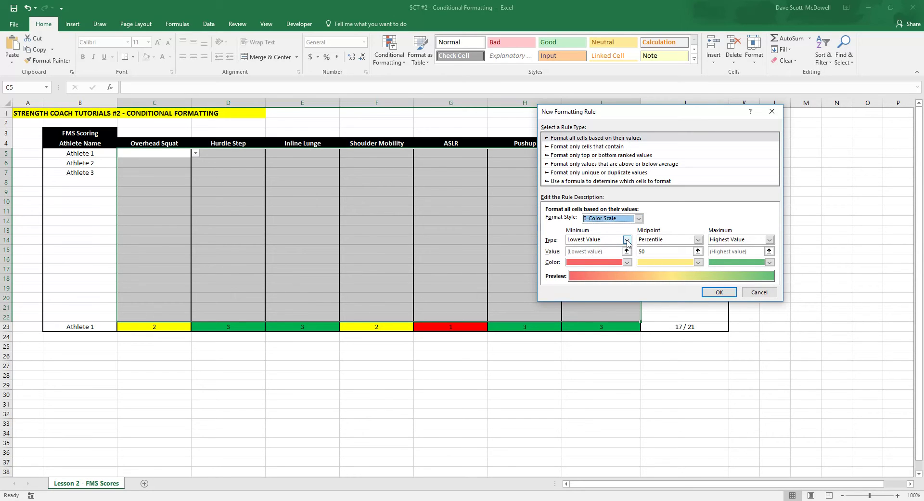
Define the colour scale's minimum as the number 0 in standard red
left_click(627, 240)
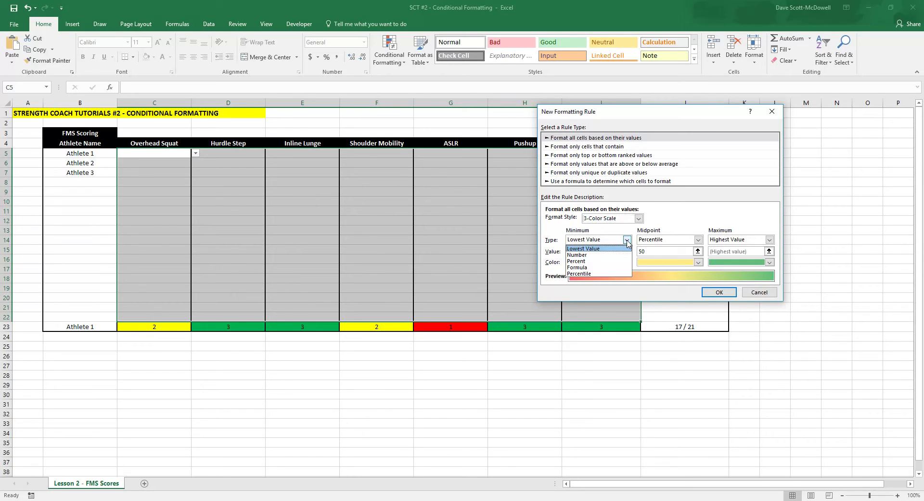
left_click(588, 254)
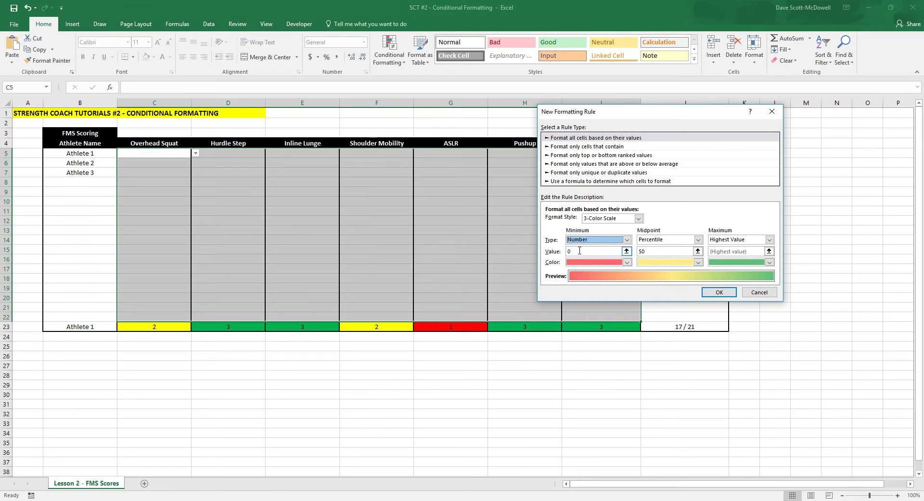
left_click(580, 251)
left_click(626, 261)
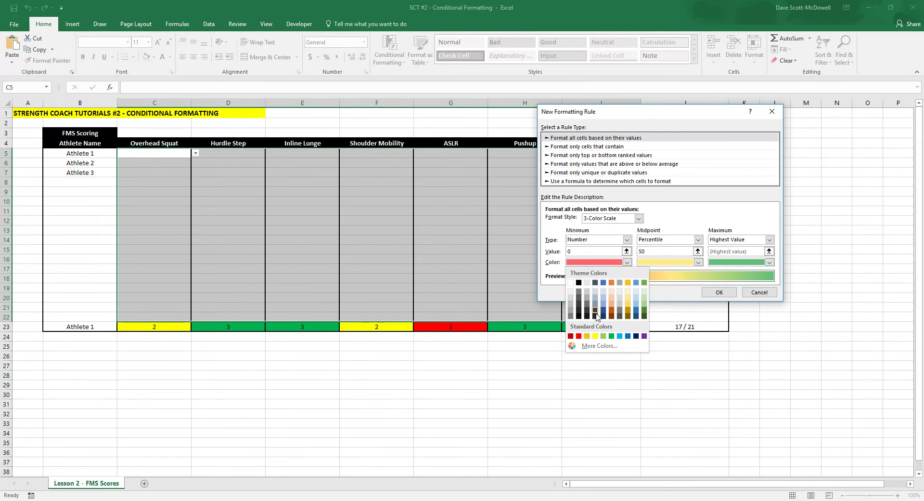
left_click(578, 336)
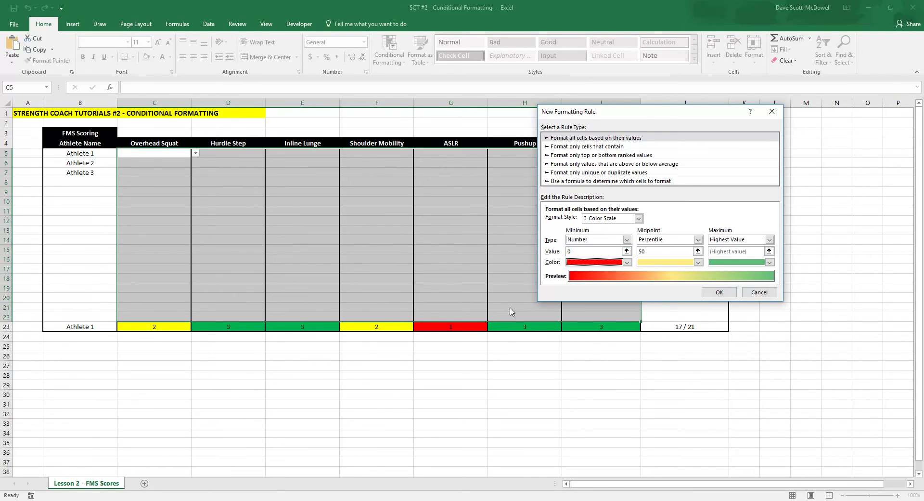
Define the colour scale's midpoint as the number 2 in standard yellow
left_click(698, 240)
left_click(667, 248)
left_click(660, 250)
type("2")
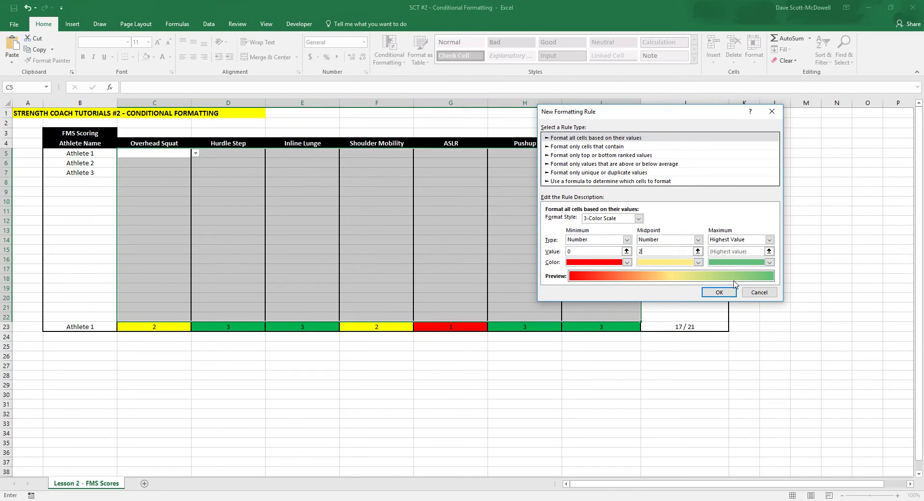
left_click(697, 262)
left_click(667, 336)
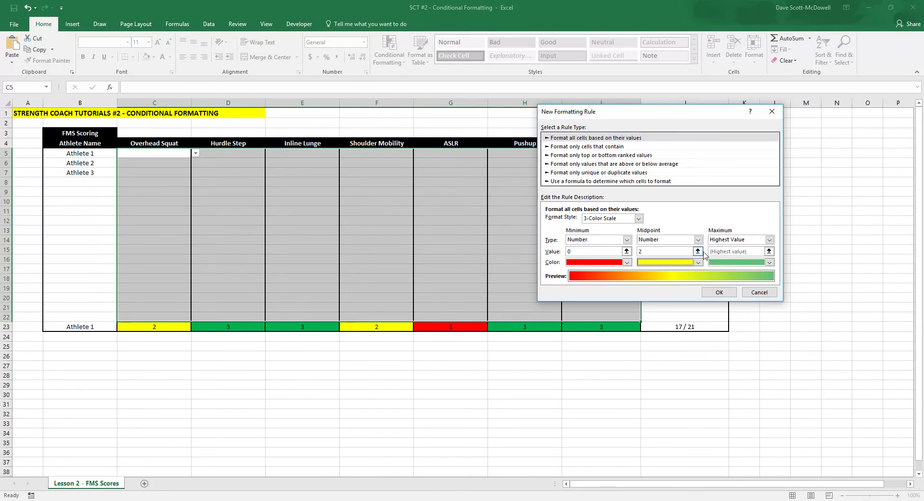
Define the colour scale's maximum as the number 3 in standard green, and move the rule dialog off the table's last columns
left_click(769, 239)
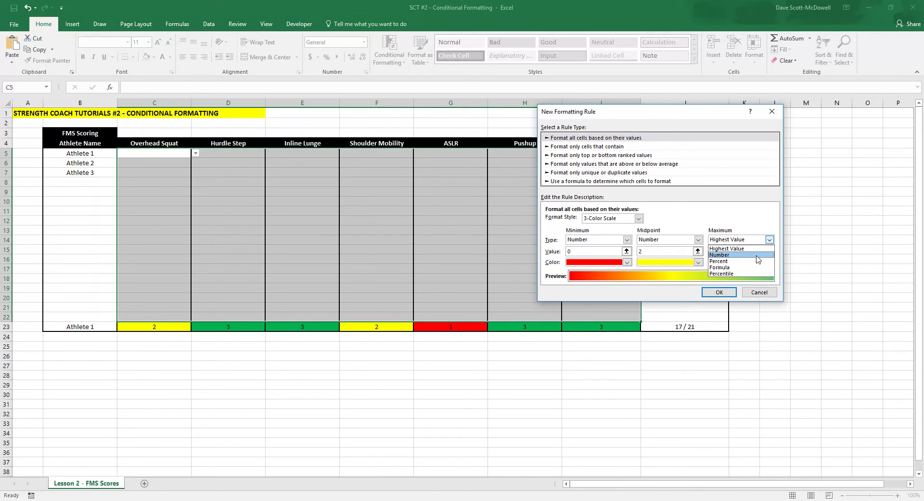
left_click(757, 255)
left_click(736, 251)
type("3")
left_click(769, 262)
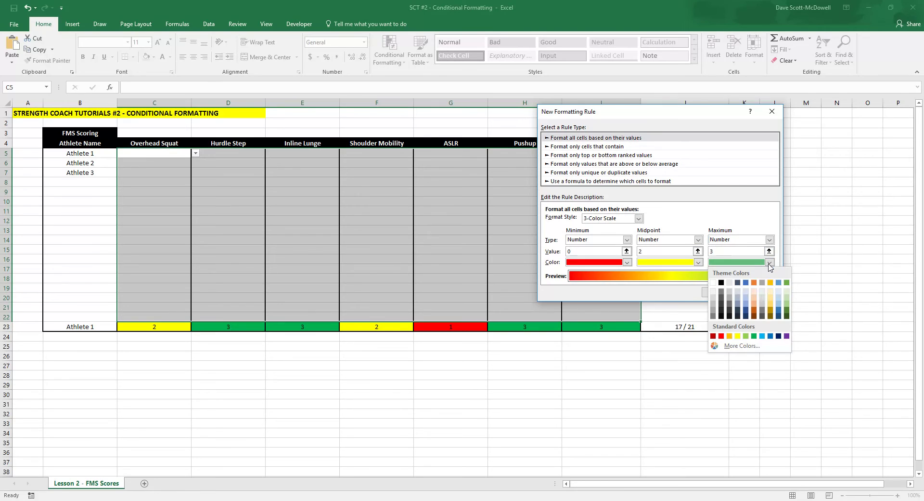
left_click(754, 336)
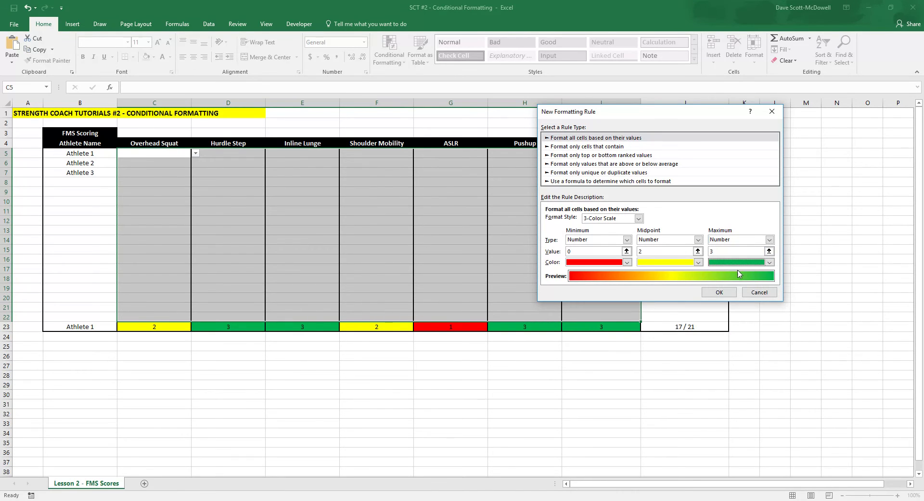
left_click_drag(669, 113, 427, 44)
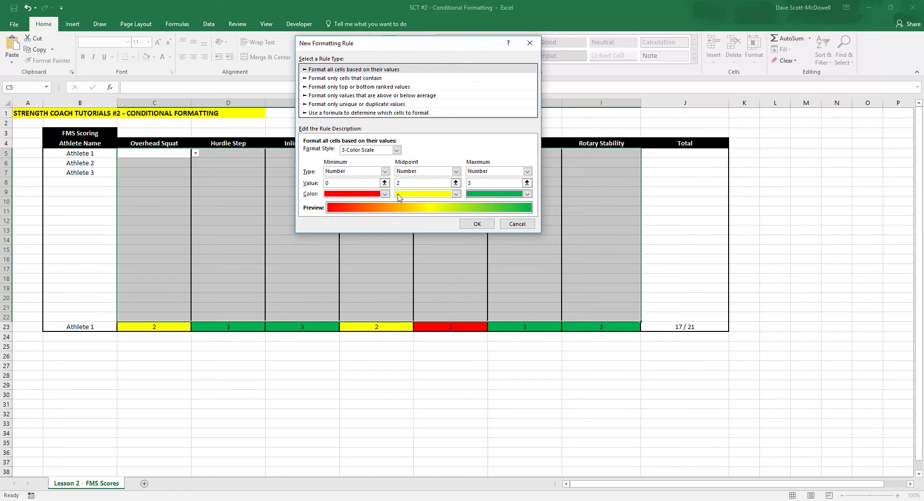
Apply the red-yellow-green colour scale rule to the score cells and deselect the range
left_click(474, 224)
left_click(472, 227)
left_click(217, 201)
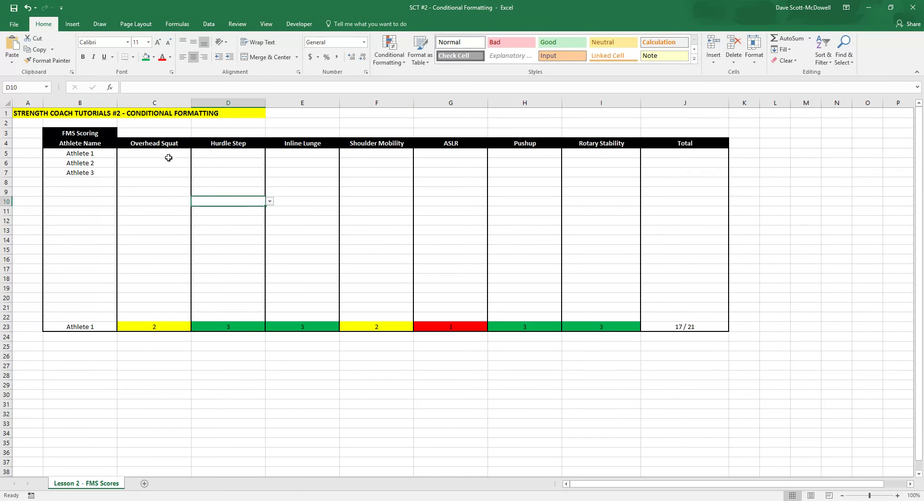
Choose Overhead Squat scores of 0 for Athlete 1 and 1 for Athlete 2 from the cells' drop-down lists
left_click(179, 152)
left_click(196, 152)
left_click(179, 161)
left_click(181, 163)
left_click(195, 163)
left_click(181, 175)
Choose scores for Athlete 3 from the drop-down lists: 2 for Overhead Squat and 3 for Hurdle Step
left_click(183, 175)
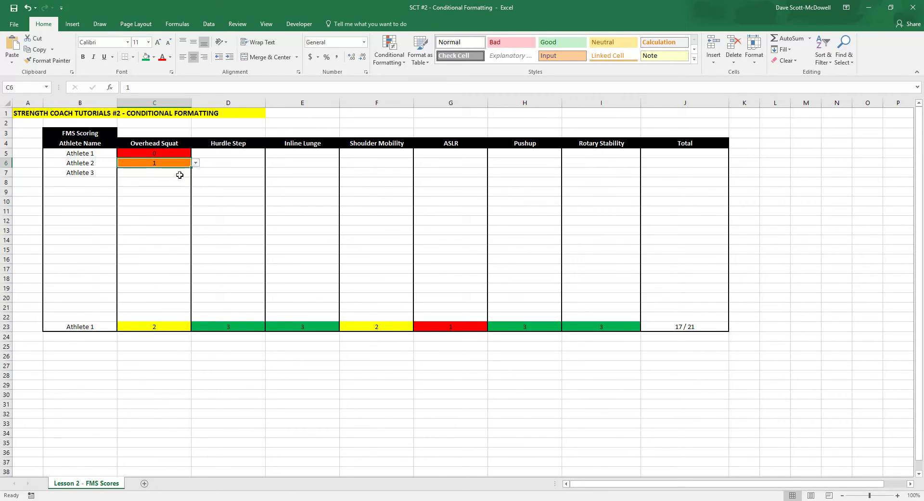
left_click(195, 173)
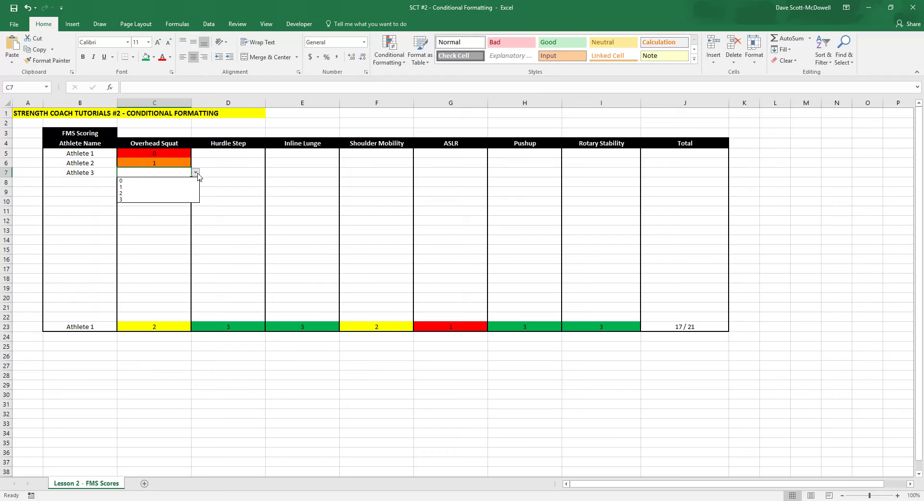
left_click(181, 194)
left_click(206, 173)
left_click(270, 172)
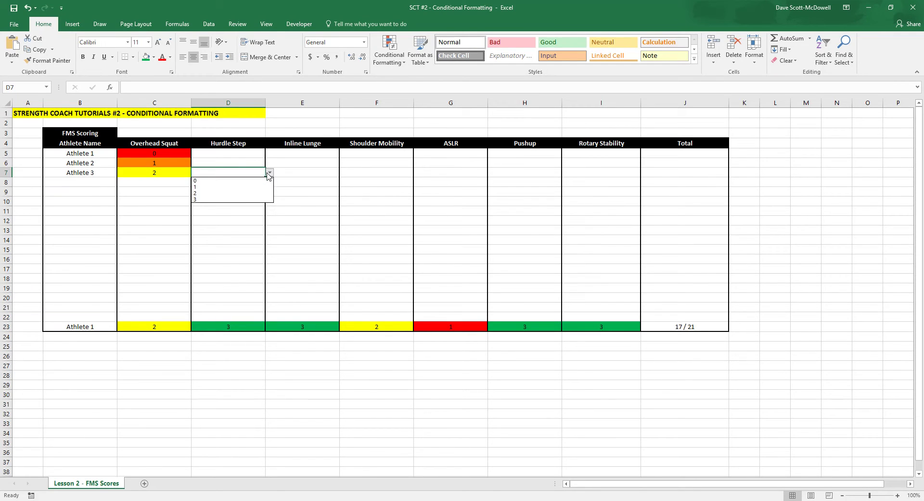
left_click(246, 199)
left_click(244, 201)
left_click(393, 202)
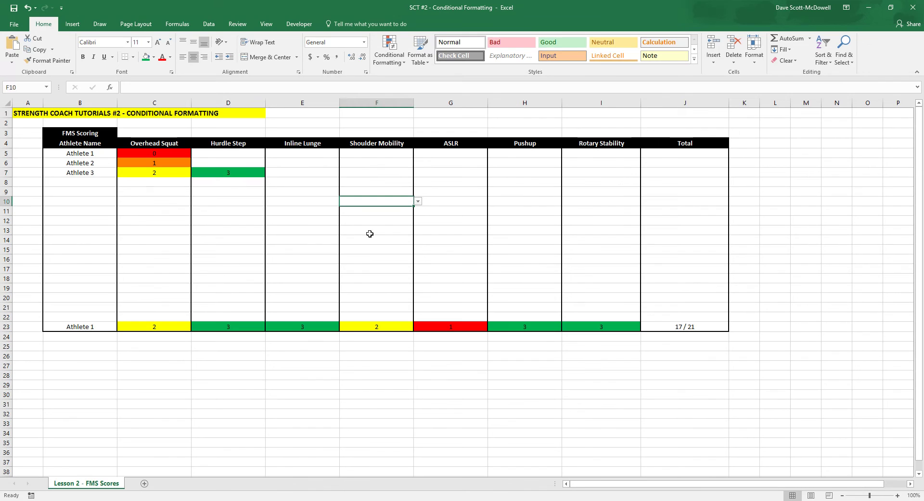
left_click(244, 227)
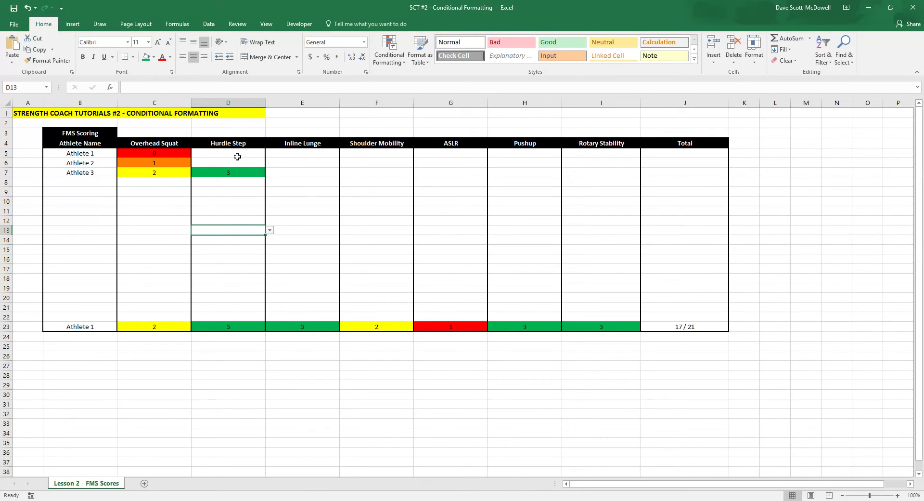
left_click(294, 209)
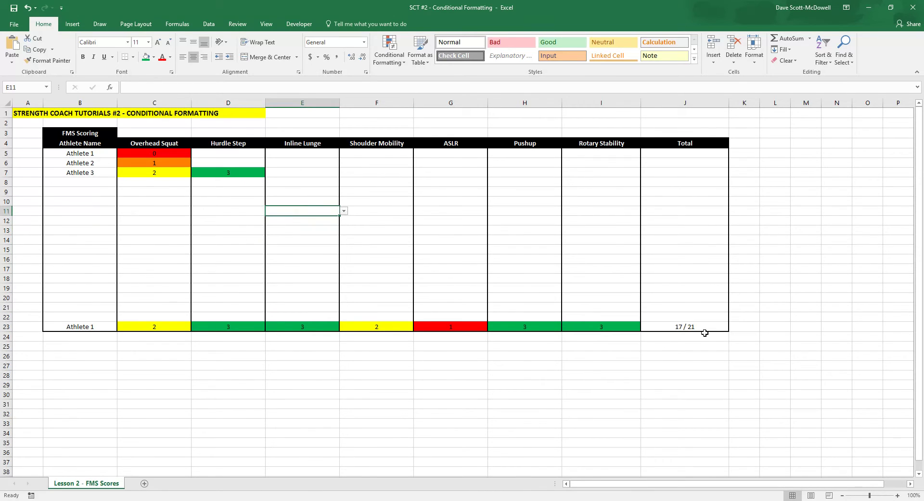
left_click(691, 324)
left_click(756, 275)
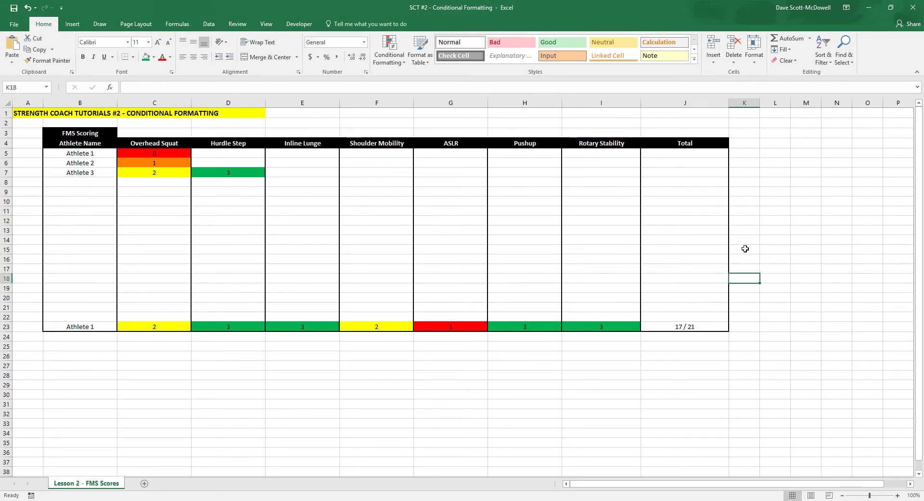
Enter the formula =SUM(C5:I5) & " / 21" in J5 as Athlete 1's total
left_click(684, 152)
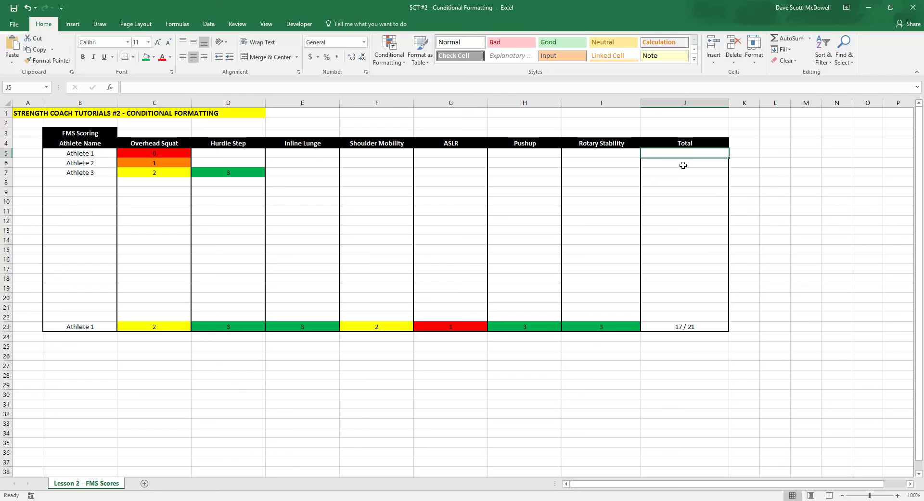
left_click(154, 84)
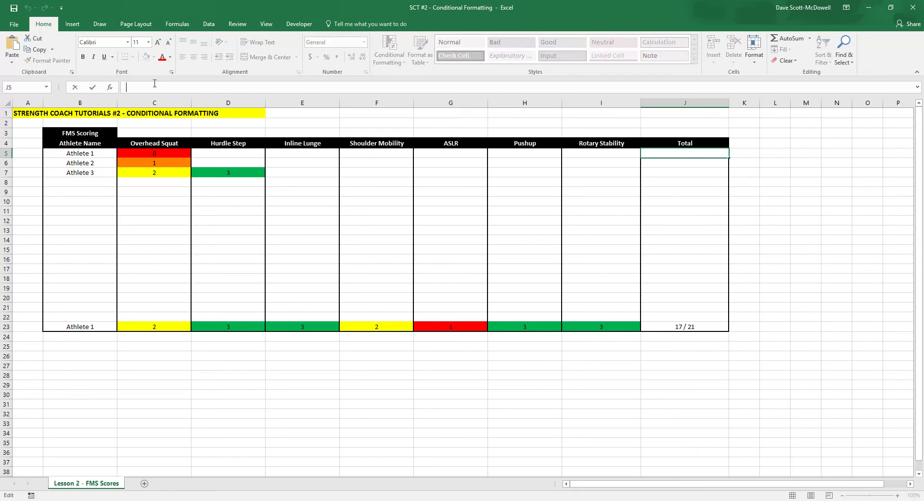
type("=sum(")
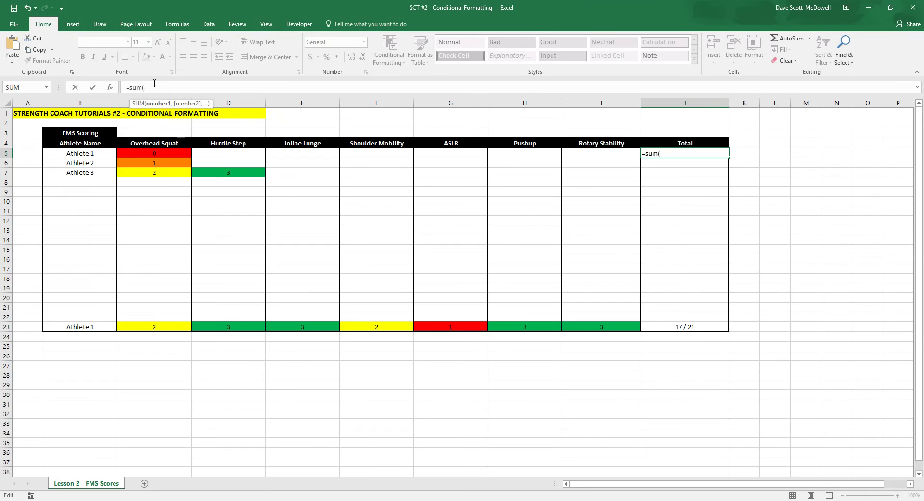
left_click_drag(146, 151, 592, 155)
type(")")
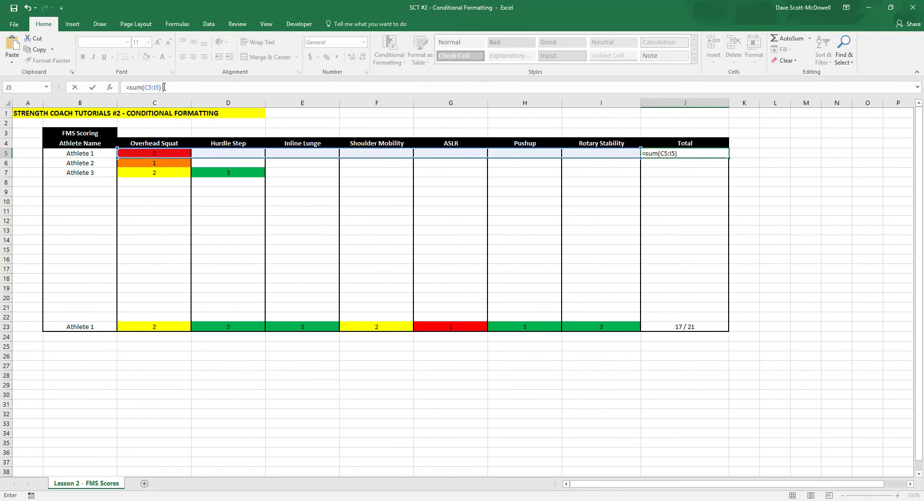
type(" &5:")
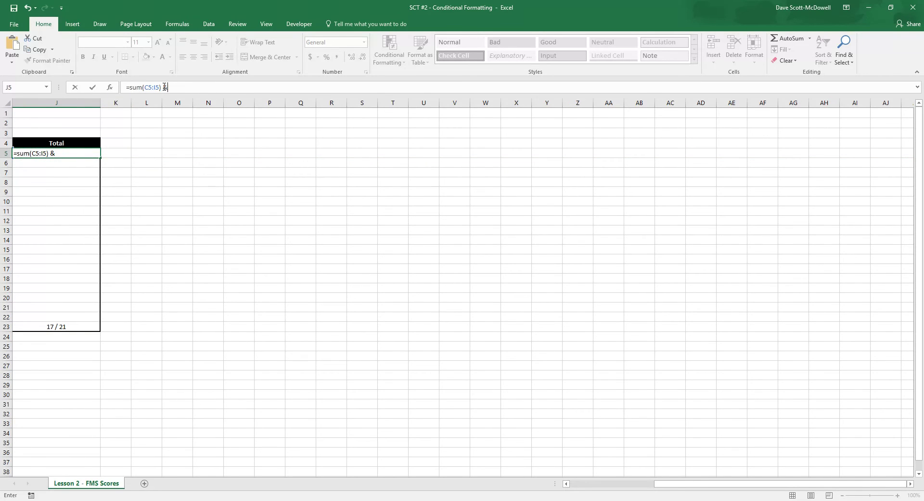
left_click_drag(674, 489, 529, 486)
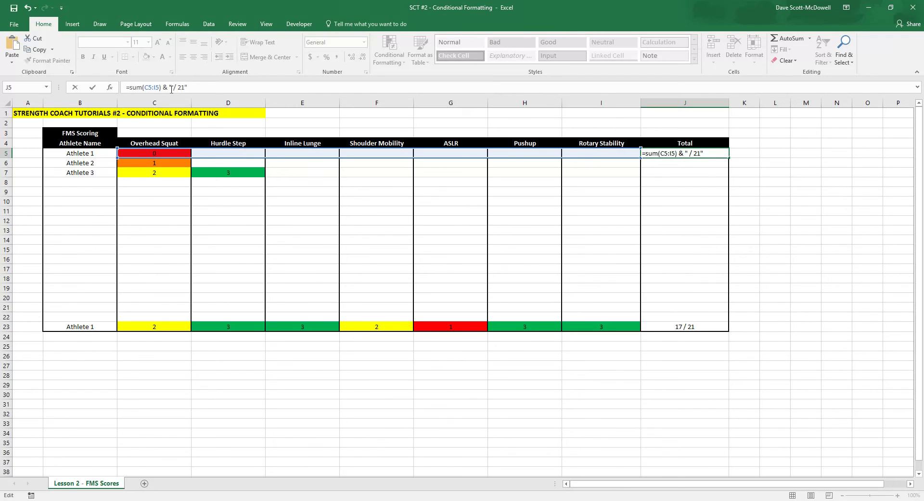
key("Return")
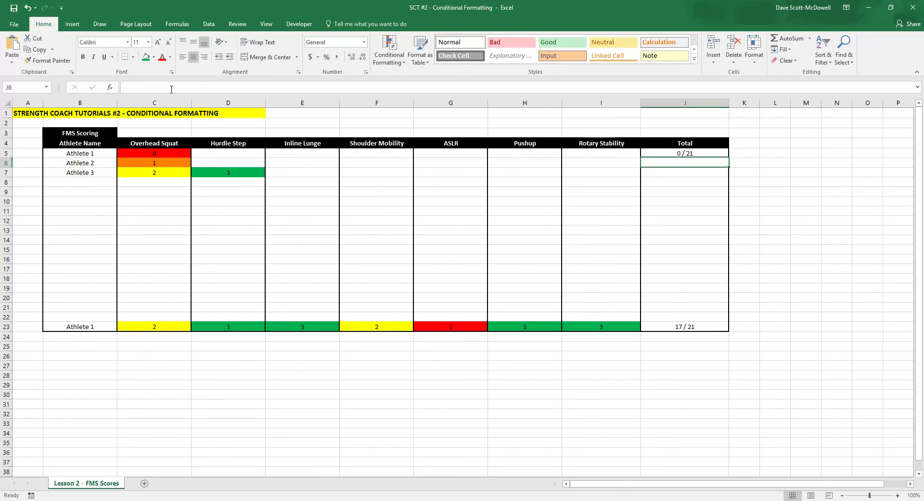
Fill the total formula from J5 down the Total column to J22
left_click(481, 237)
left_click(717, 152)
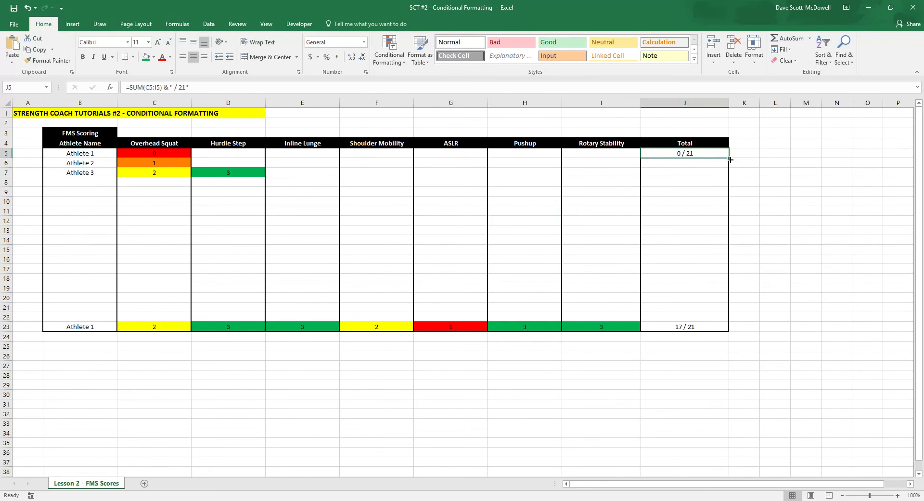
left_click_drag(725, 155, 719, 319)
left_click(806, 285)
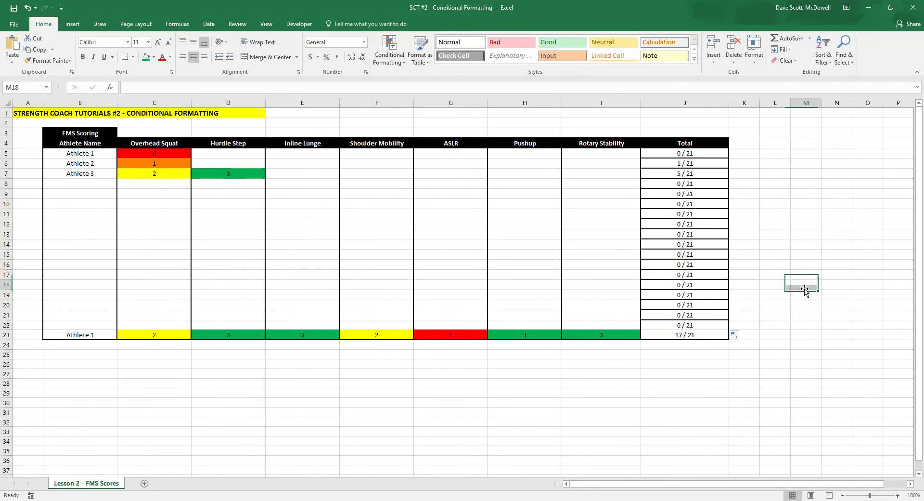
Remove all borders from the Total cells J5:J23
left_click_drag(693, 154, 683, 334)
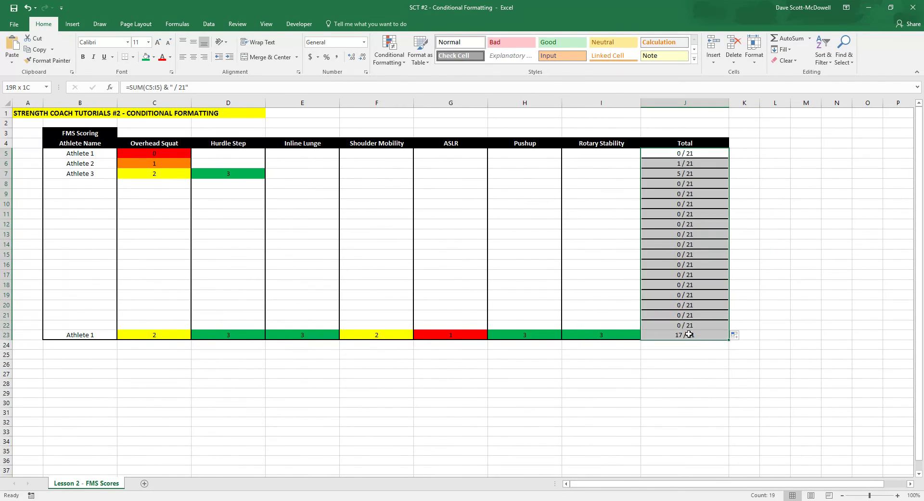
left_click(133, 57)
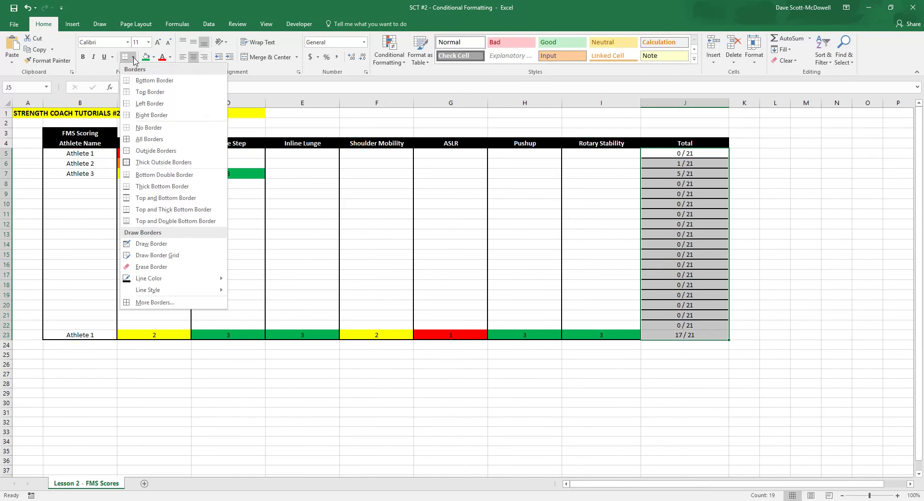
left_click(147, 128)
Apply thick outside borders around the Total cells J5:J23
left_click_drag(675, 152, 683, 327)
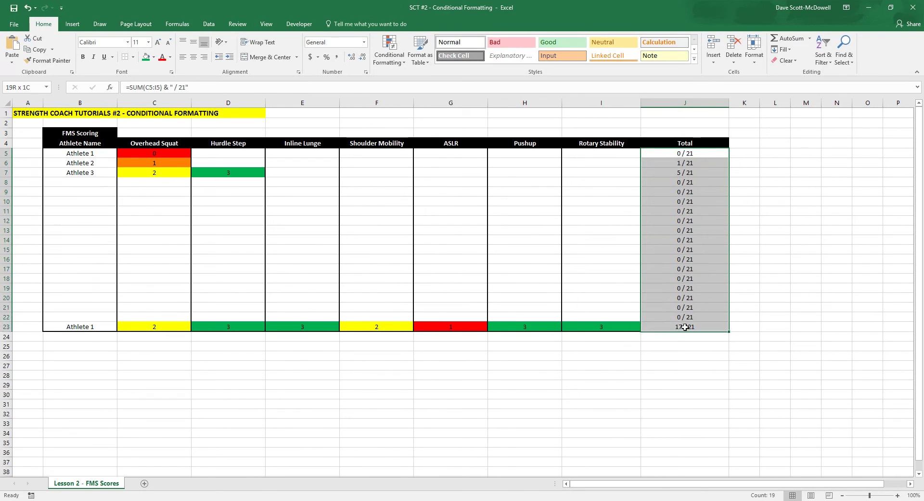
left_click(133, 57)
left_click(149, 163)
left_click(438, 259)
left_click(438, 385)
Choose Athlete 1's scores from the drop-down lists: 1 for Hurdle Step and 3 for Inline Lunge
left_click(689, 154)
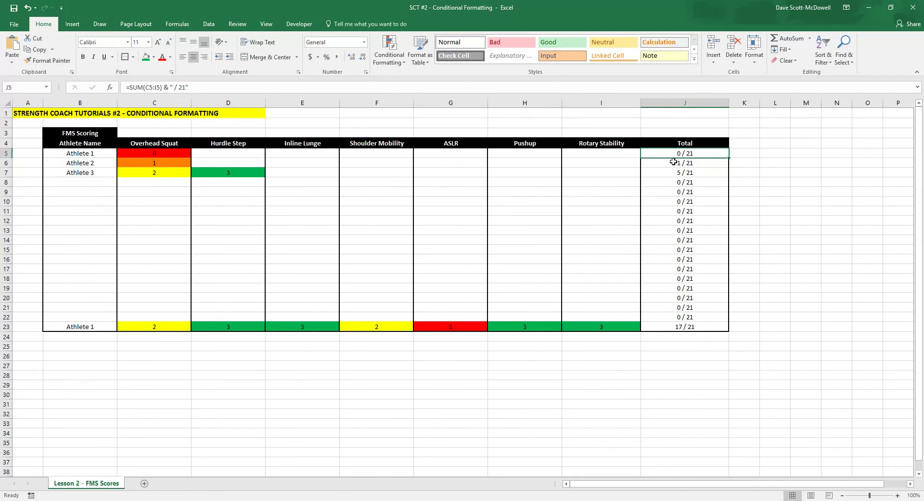
left_click(533, 189)
left_click(225, 156)
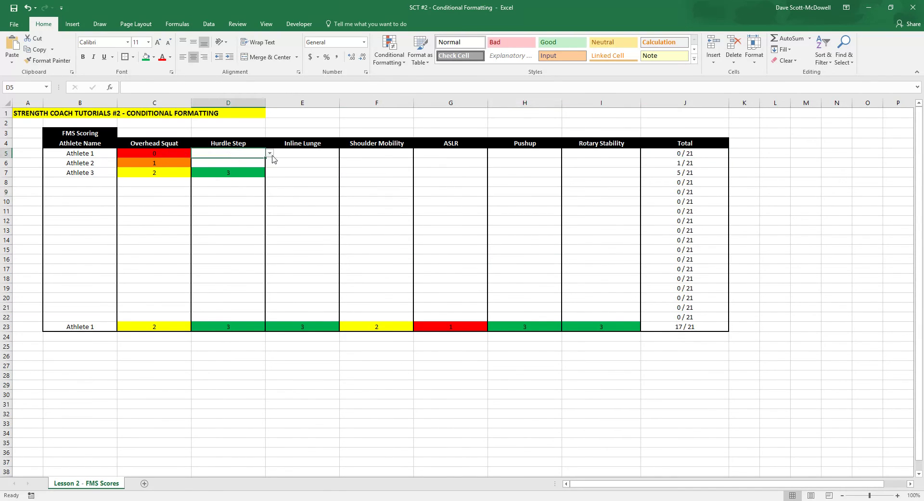
left_click(270, 153)
left_click(244, 167)
left_click(293, 154)
left_click(343, 153)
left_click(325, 185)
Give Athlete 1 a score of 2 for both Shoulder Mobility and ASLR, checking the total in J5 in between
left_click(373, 153)
left_click(418, 153)
left_click(381, 176)
left_click(520, 173)
left_click(708, 155)
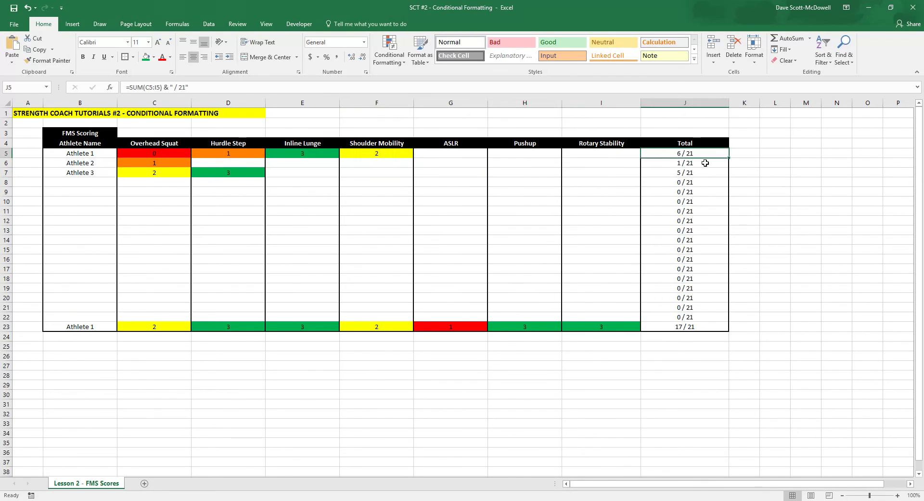
left_click(304, 438)
left_click(448, 153)
left_click(492, 153)
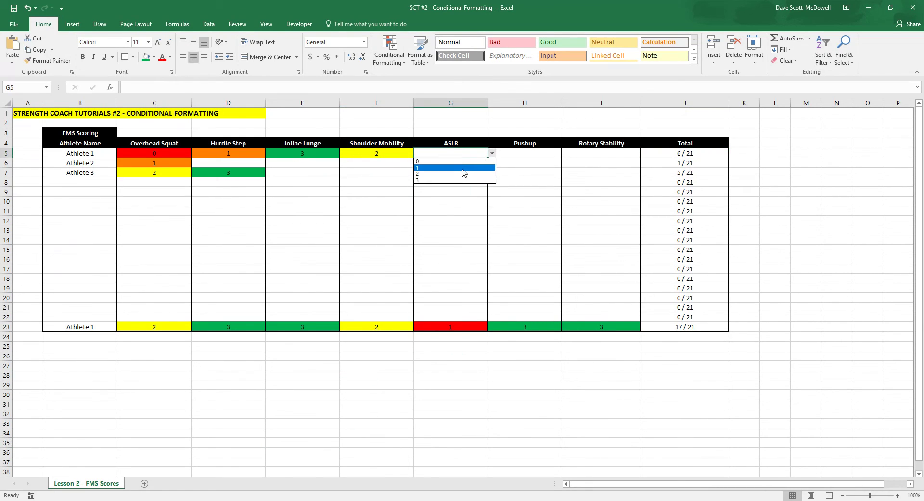
left_click(465, 174)
Complete Athlete 1's row with a score of 3 for Pushup and 2 for Rotary Stability
left_click(530, 155)
left_click(566, 154)
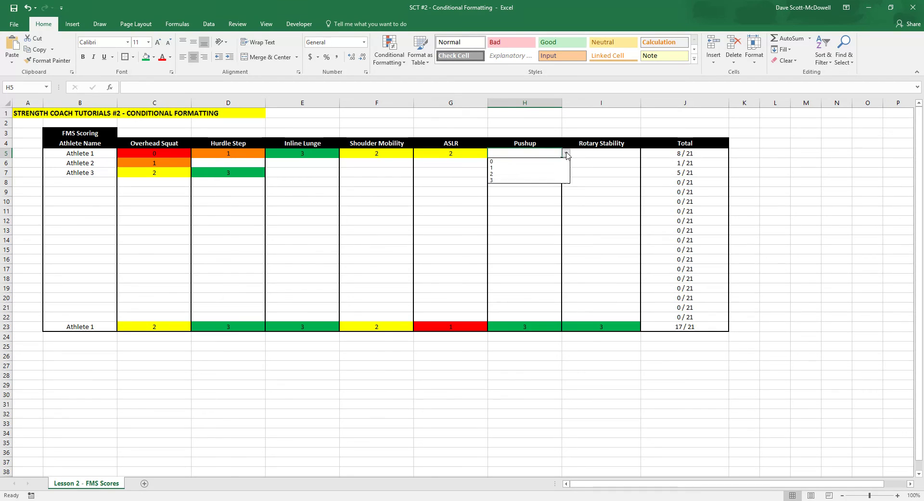
left_click(545, 180)
left_click(601, 154)
left_click(645, 153)
left_click(604, 173)
left_click(331, 406)
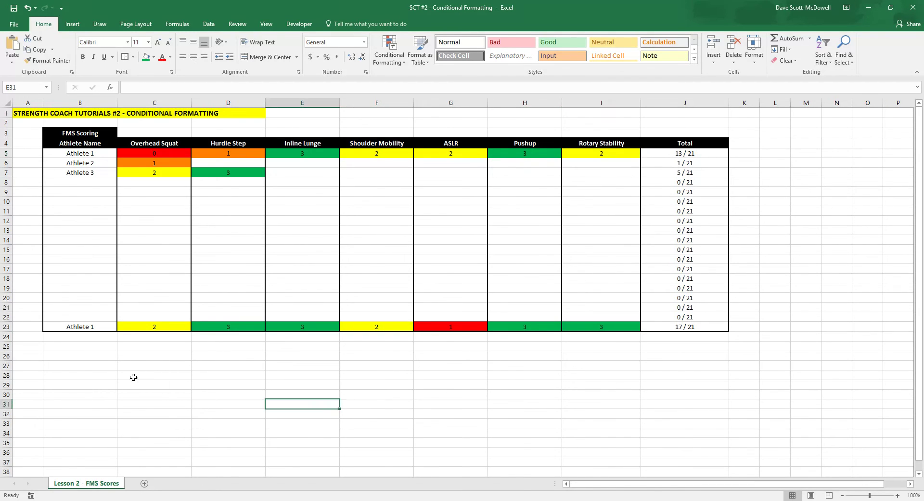
left_click(87, 354)
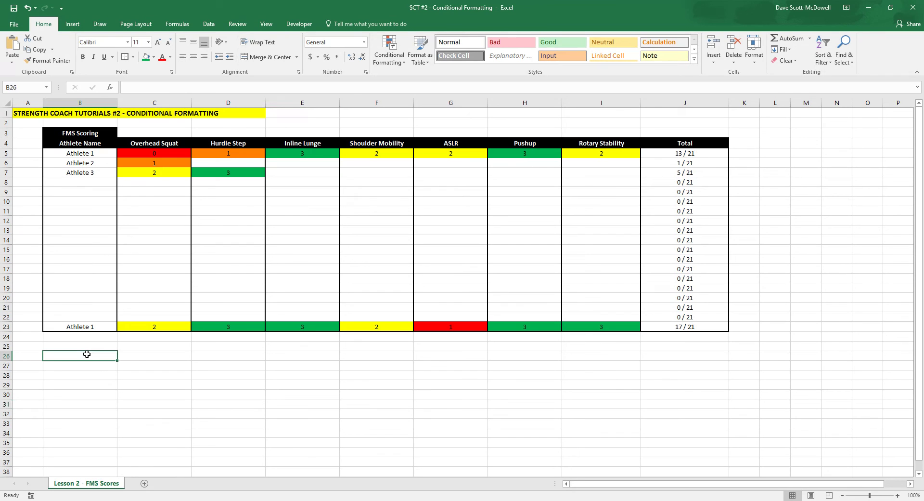